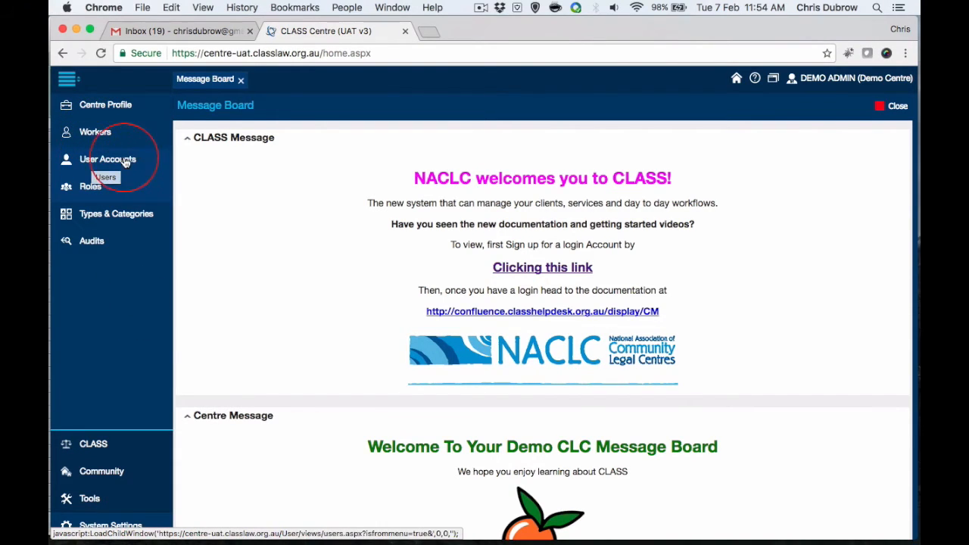
Open the Workers list and the User Accounts list, and look through the existing workers
left_click(116, 134)
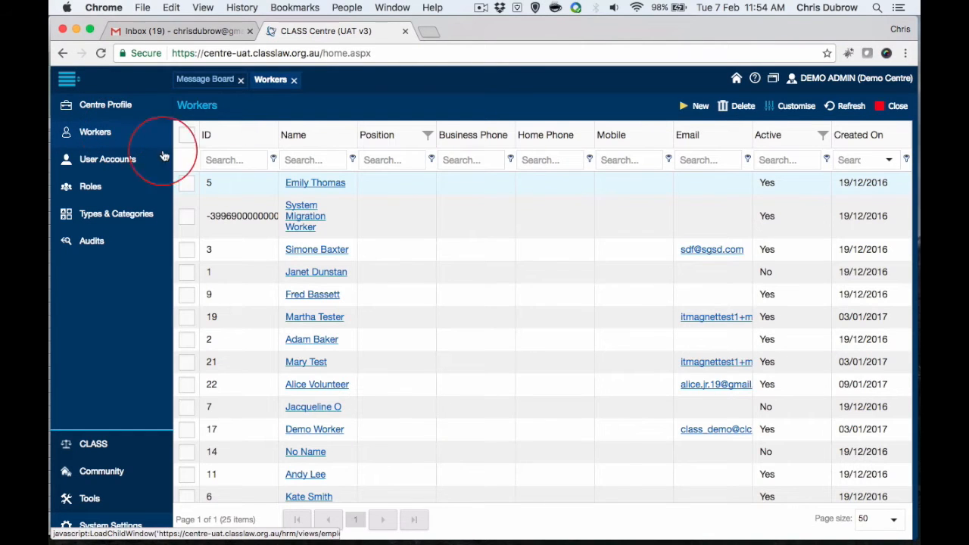
scroll(486, 298, "down", 5)
scroll(487, 300, "up", 5)
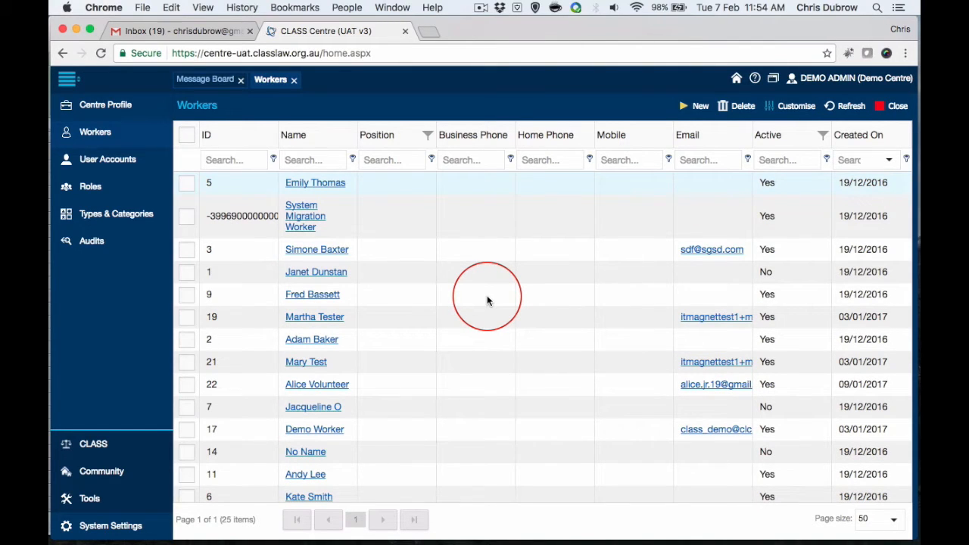
left_click(111, 163)
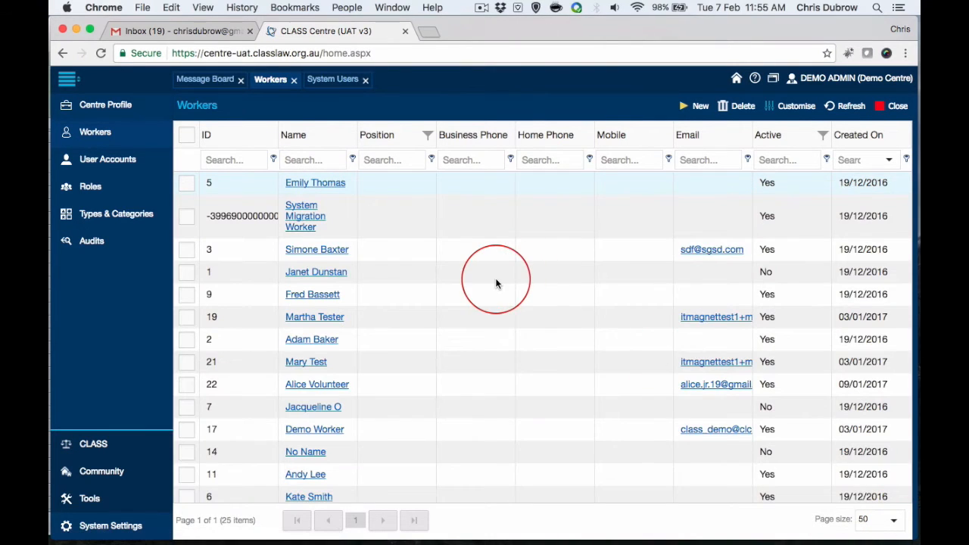
scroll(496, 282, "down", 3)
scroll(497, 282, "up", 3)
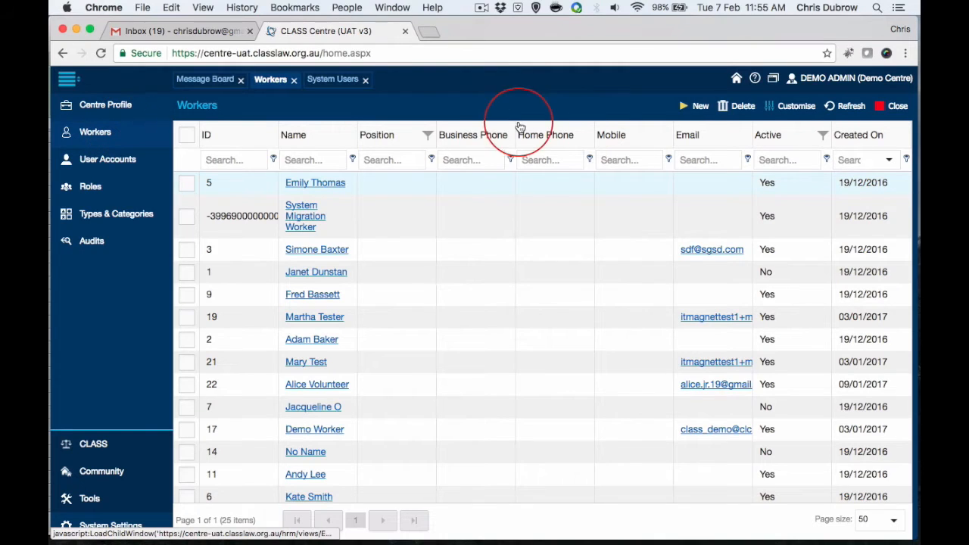
Start a new worker record and look over the fields of its form
left_click(701, 112)
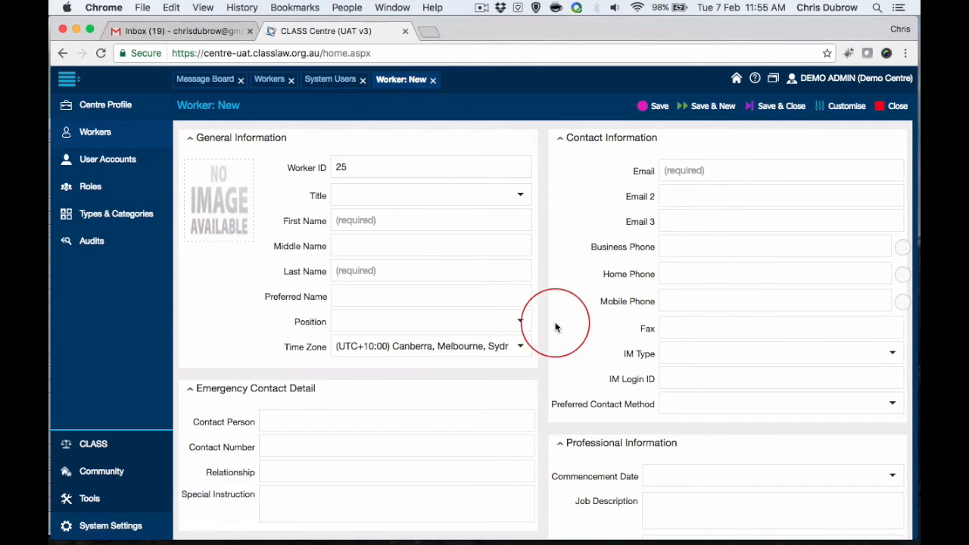
scroll(548, 304, "down", 1)
scroll(548, 304, "up", 1)
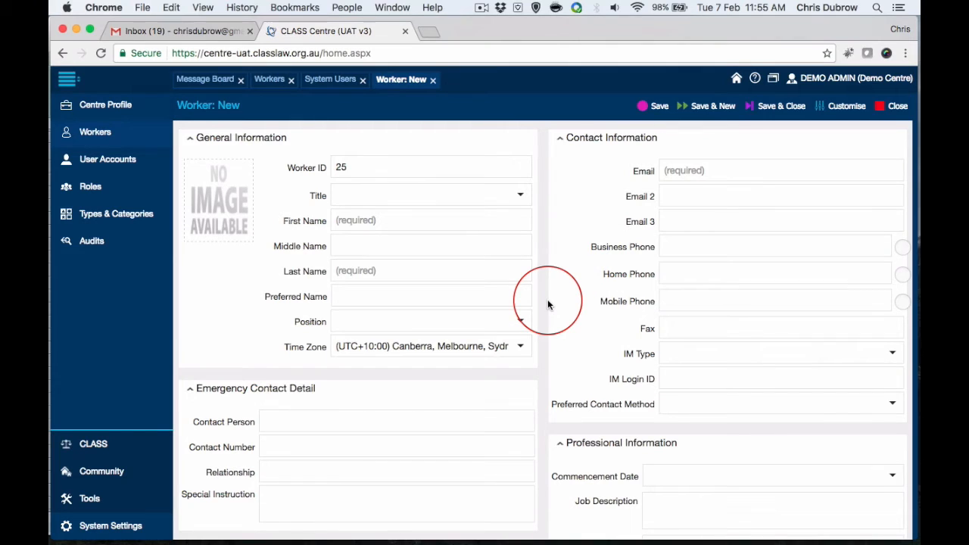
scroll(548, 304, "down", 1)
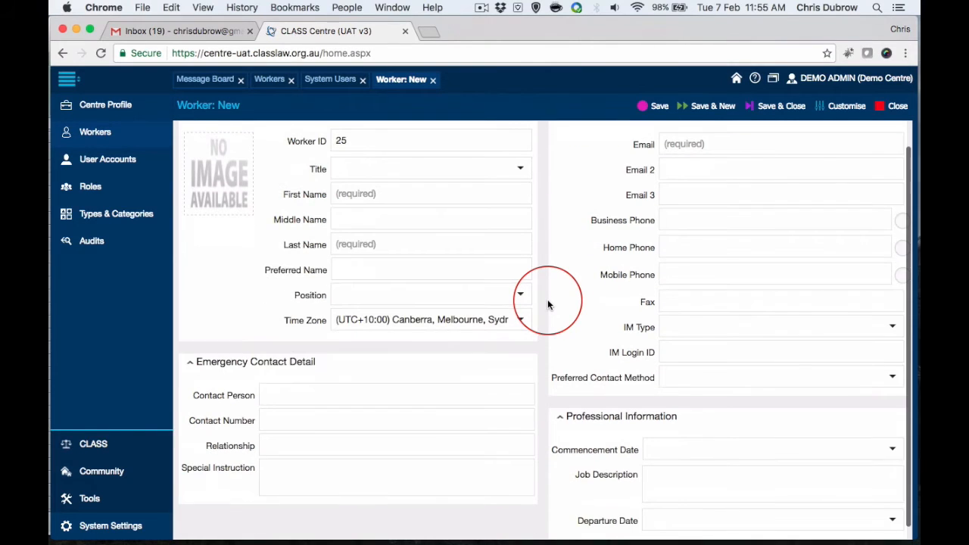
scroll(548, 304, "up", 1)
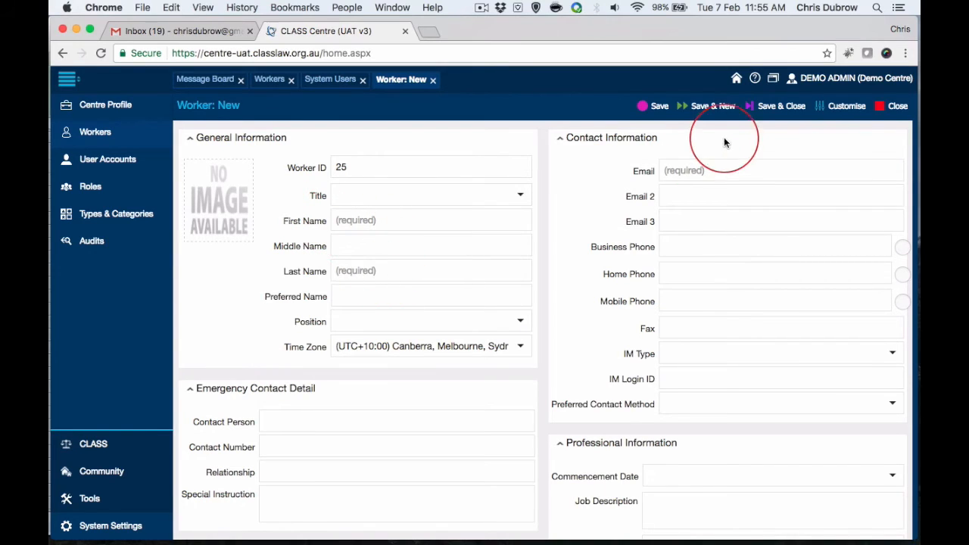
Fill in the new worker's first name, last name, preferred name and email address, and save the record
left_click(342, 218)
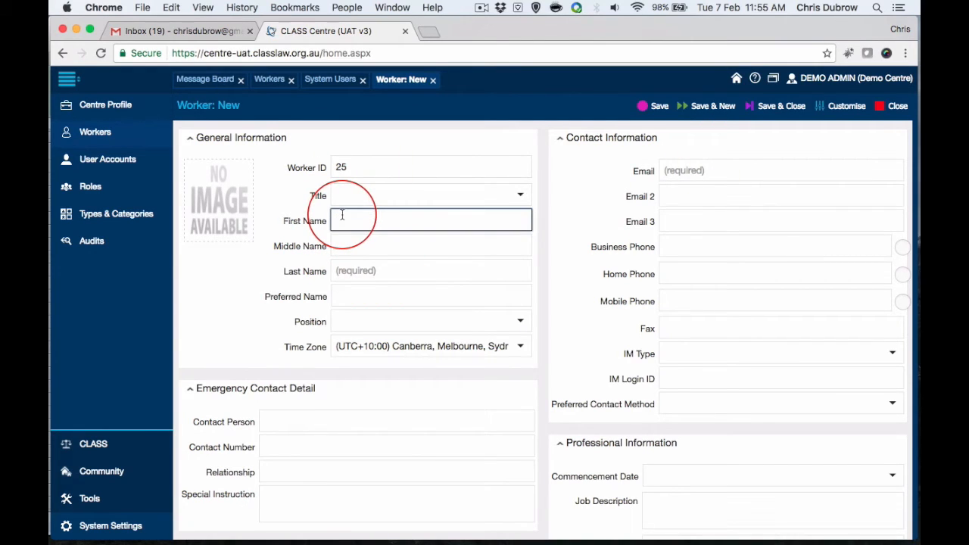
left_click(348, 270)
type("Dubrowaccount")
left_click(689, 169)
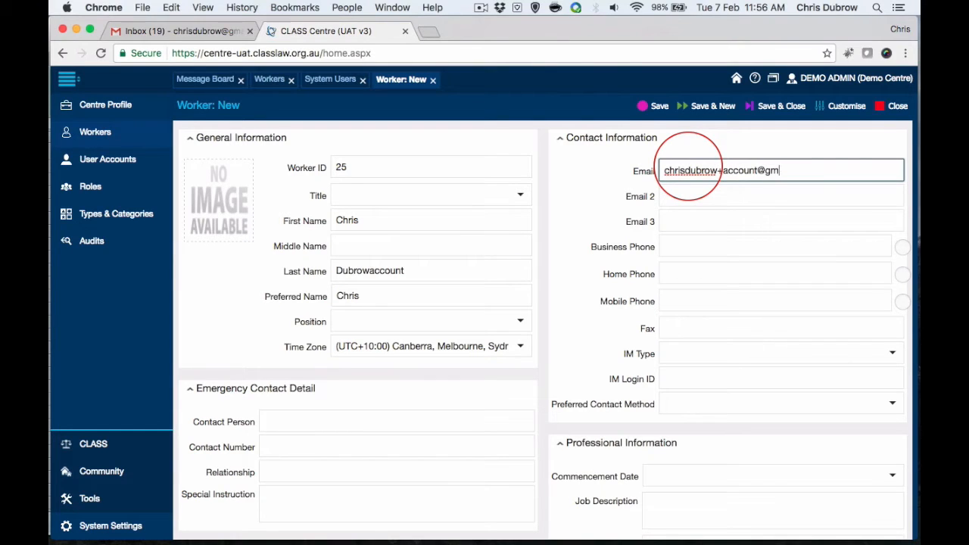
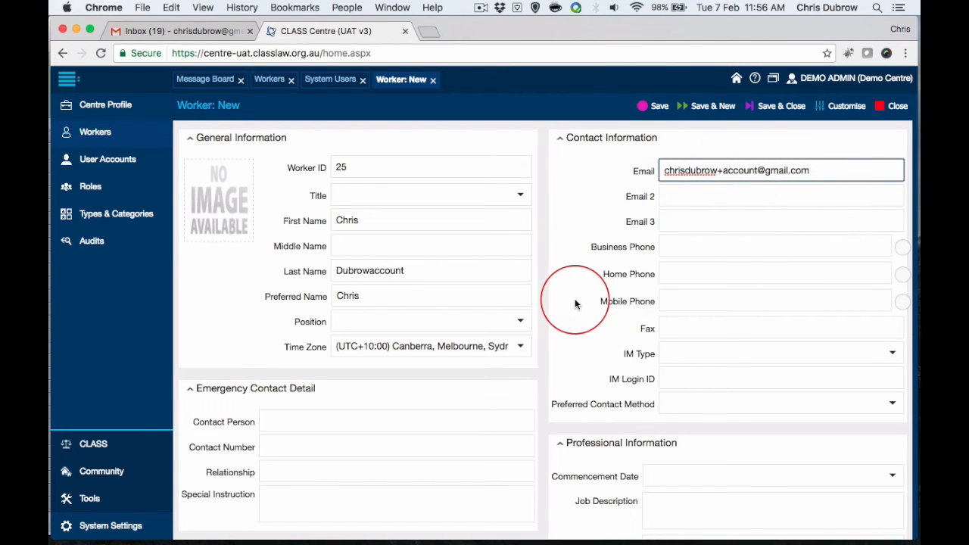
scroll(576, 302, "down", 2)
left_click(651, 106)
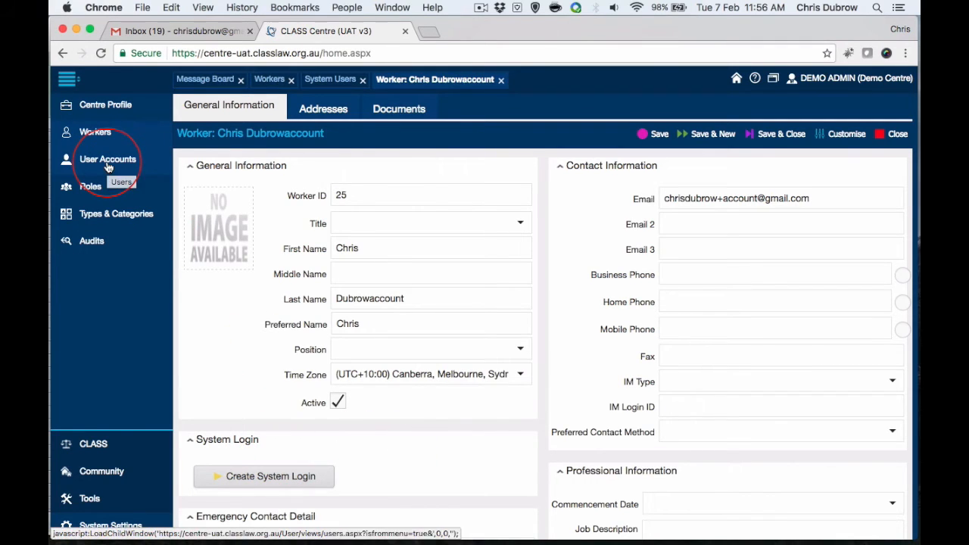
Filter the Workers list by the new worker's last name and open the matching record
left_click(92, 131)
left_click(303, 159)
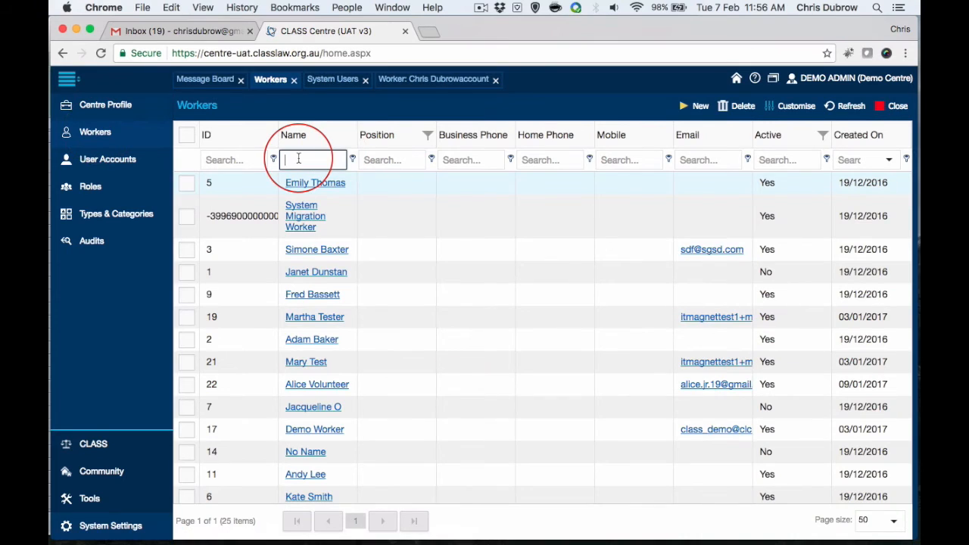
type("dubrow")
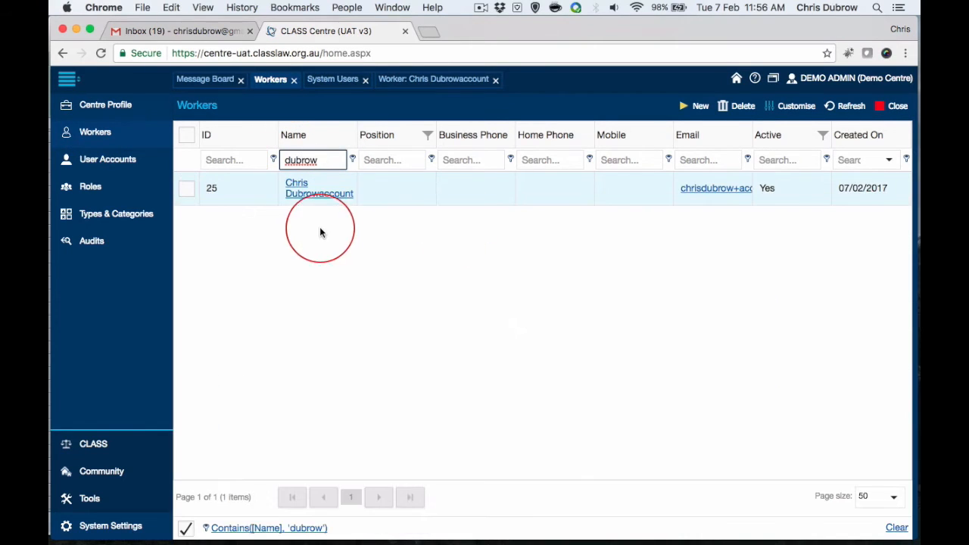
left_click(306, 198)
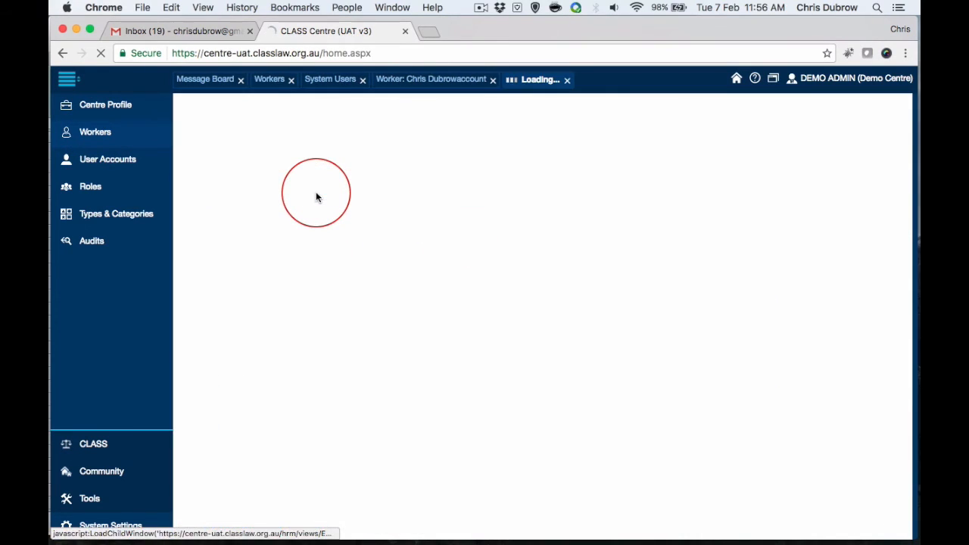
Start creating a system login for this worker and enter the username in the login credentials
scroll(580, 262, "down", 1)
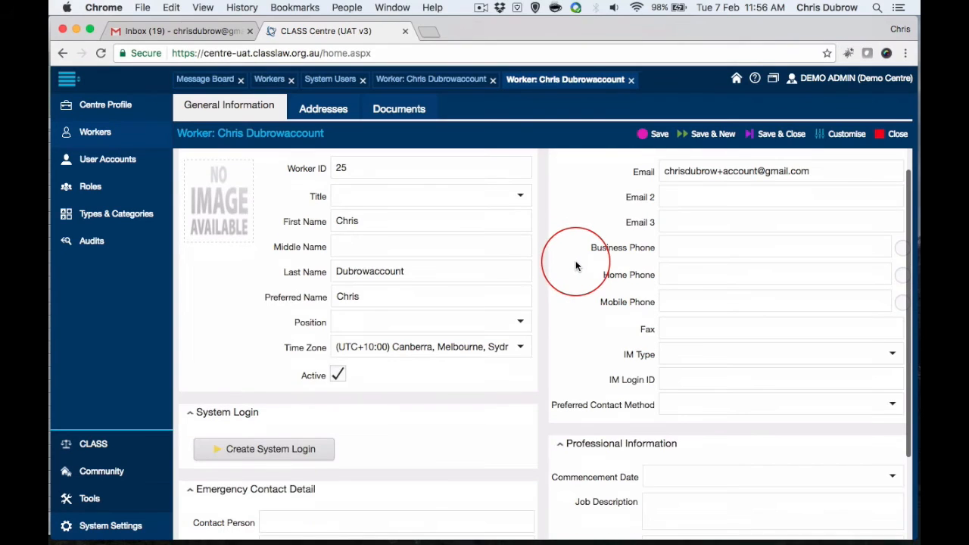
left_click(313, 448)
scroll(416, 451, "down", 3)
scroll(416, 452, "up", 4)
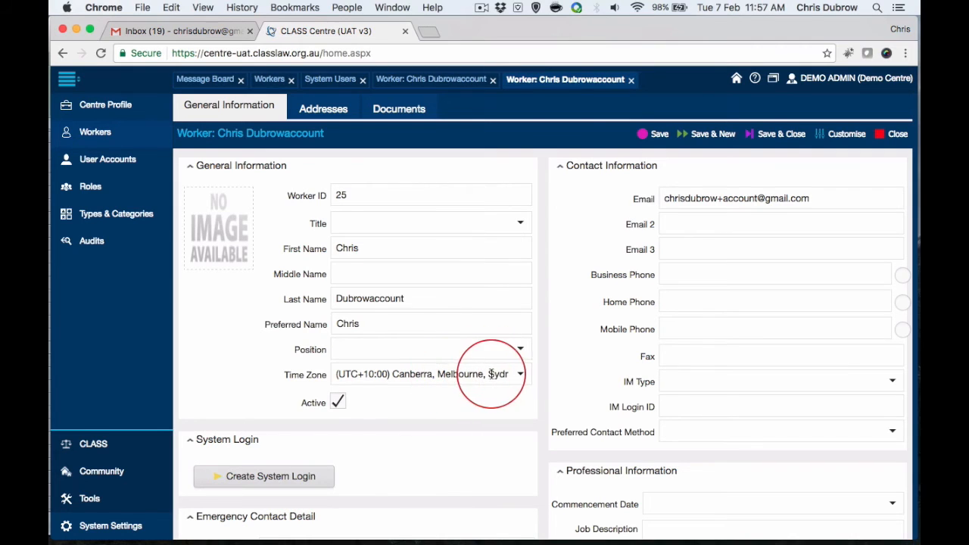
left_click(285, 474)
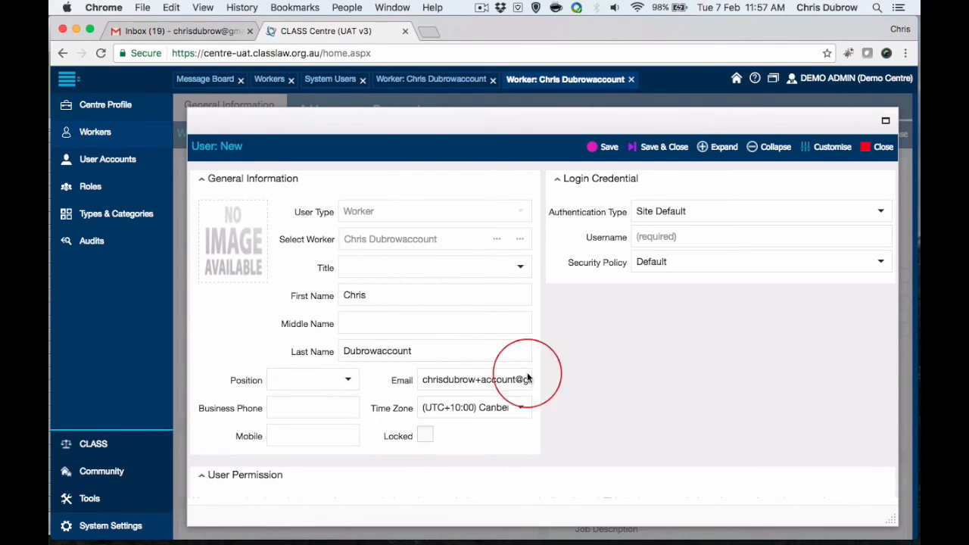
left_click(656, 237)
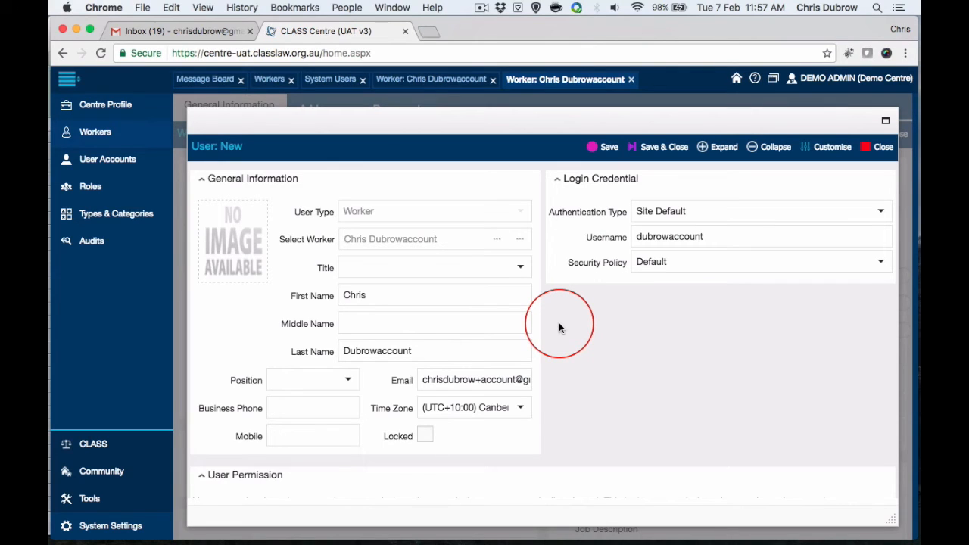
Assign the General Staff Access role to the new login under User Permission
scroll(567, 331, "down", 5)
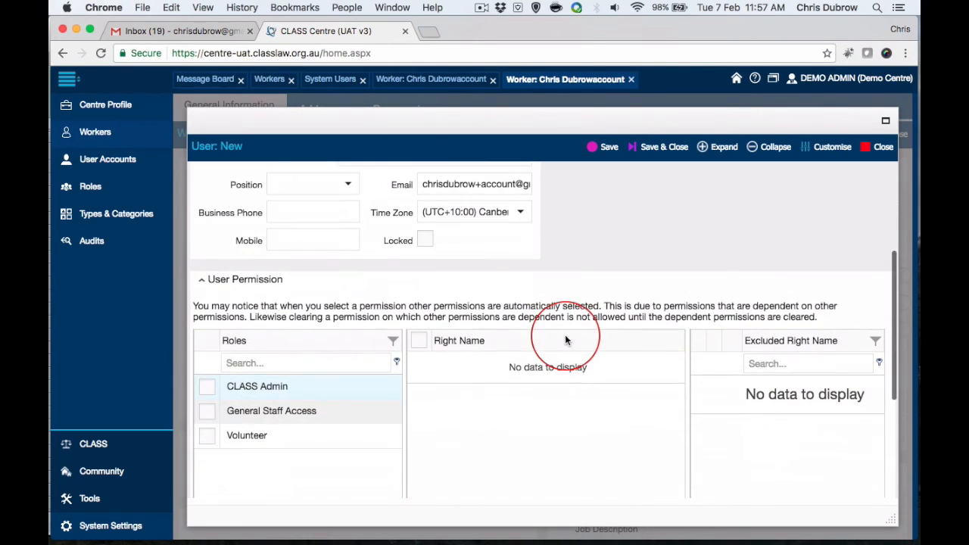
scroll(367, 473, "down", 1)
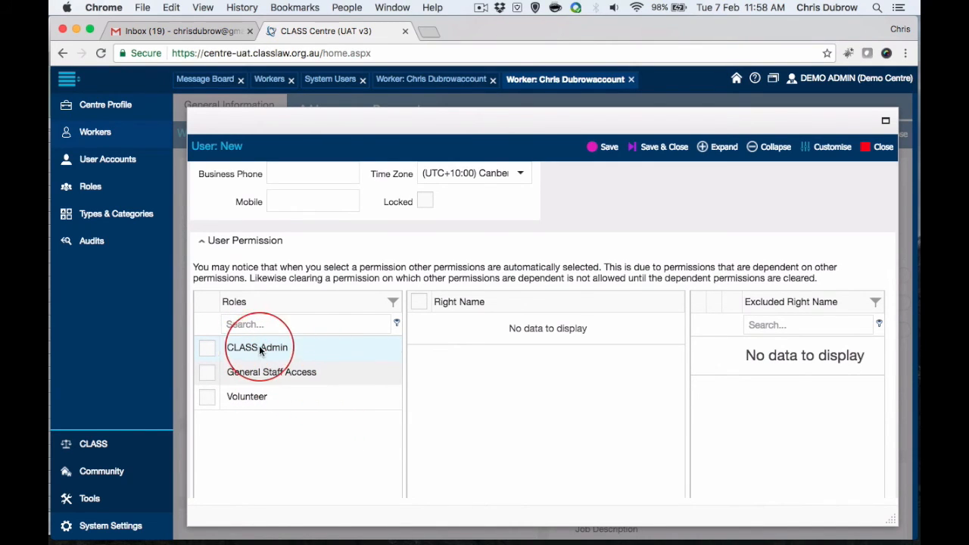
scroll(318, 454, "up", 1)
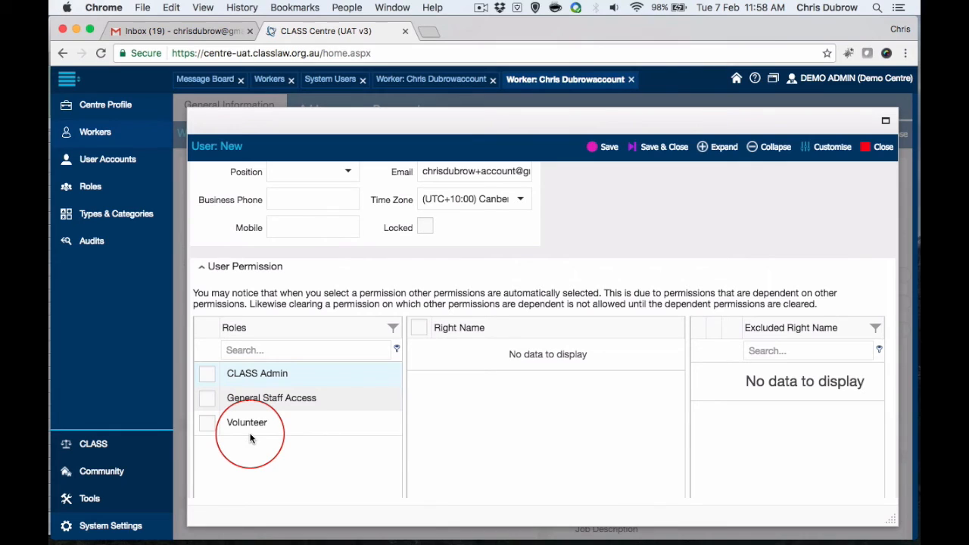
scroll(283, 436, "down", 1)
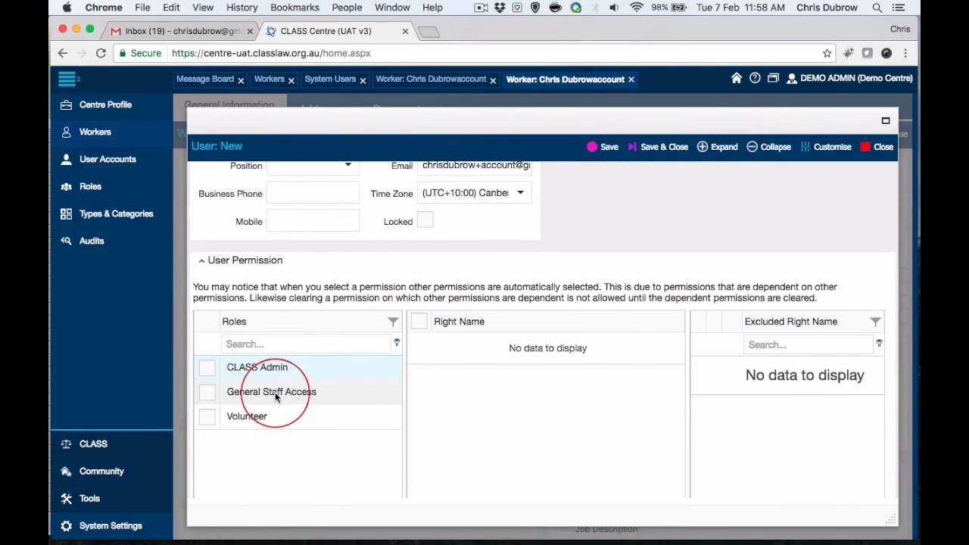
scroll(339, 413, "up", 3)
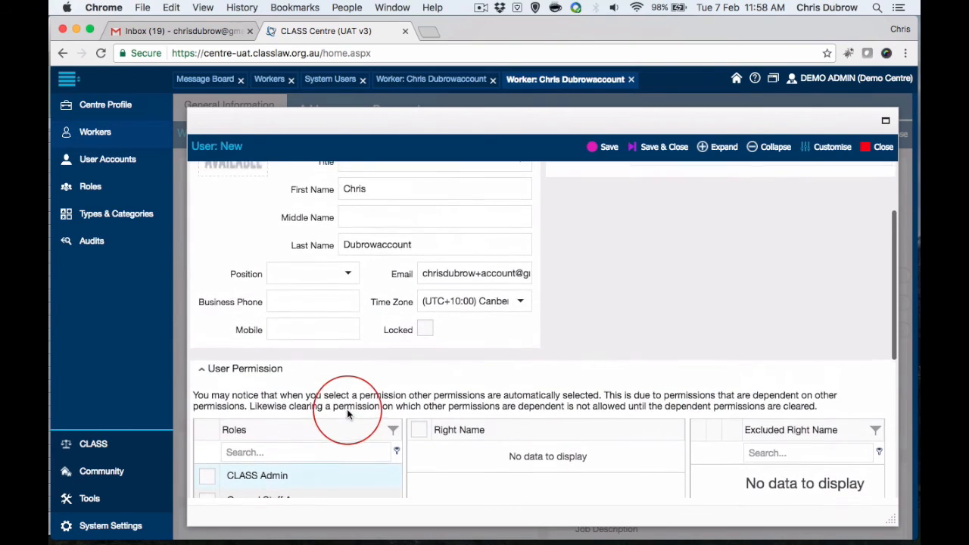
scroll(346, 412, "down", 2)
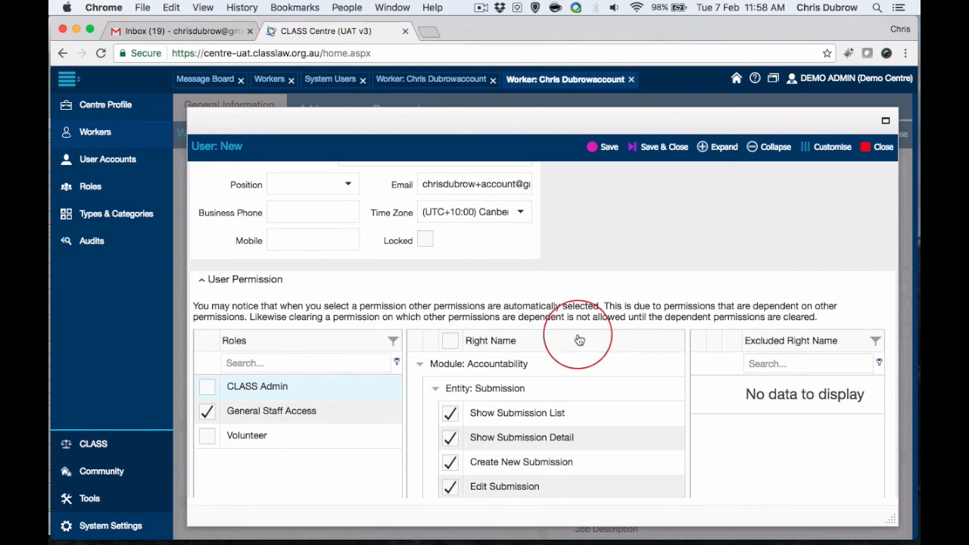
Examine the individual rights that General Staff Access grants, including those of the Accountability and CLASS modules
scroll(670, 322, "down", 5)
scroll(686, 284, "down", 5)
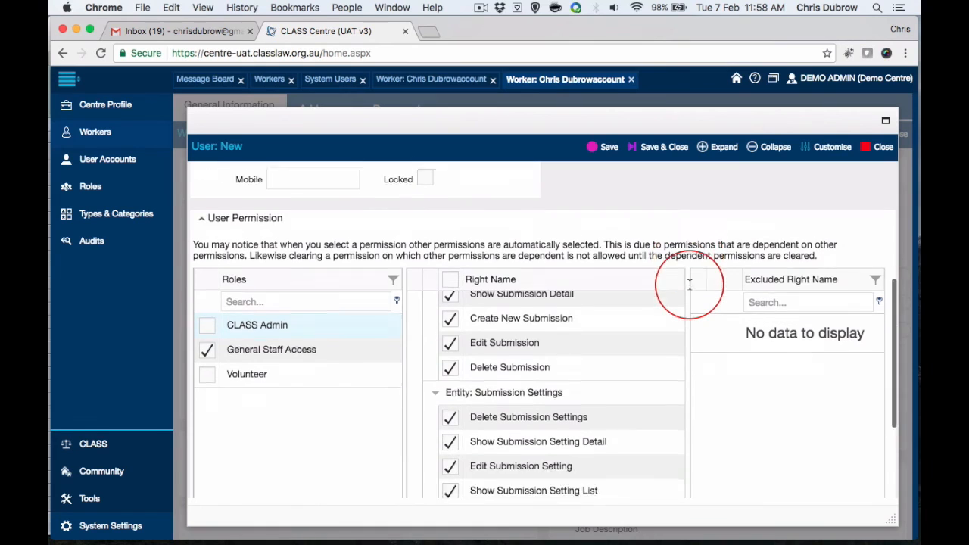
scroll(617, 292, "down", 3)
scroll(616, 288, "up", 10)
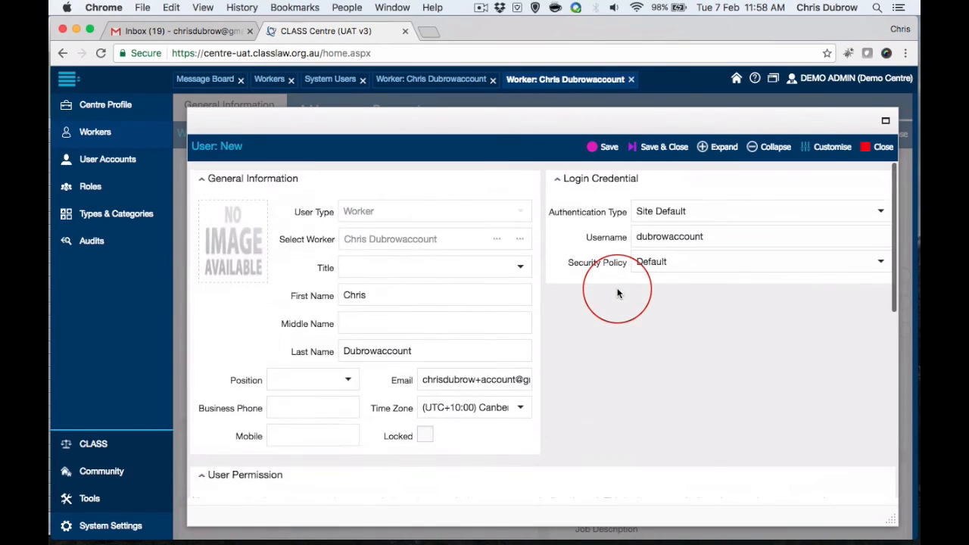
scroll(674, 348, "down", 5)
scroll(677, 349, "down", 1)
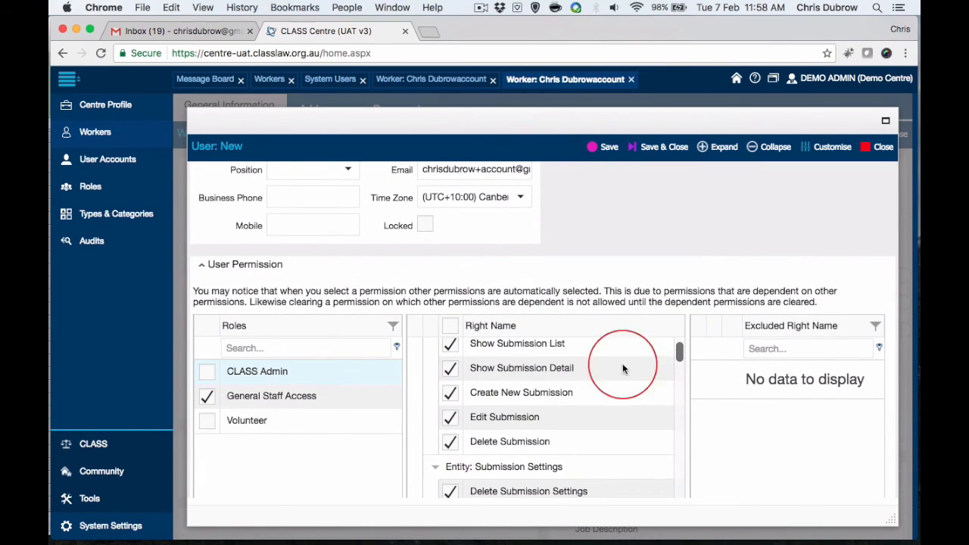
scroll(688, 390, "down", 3)
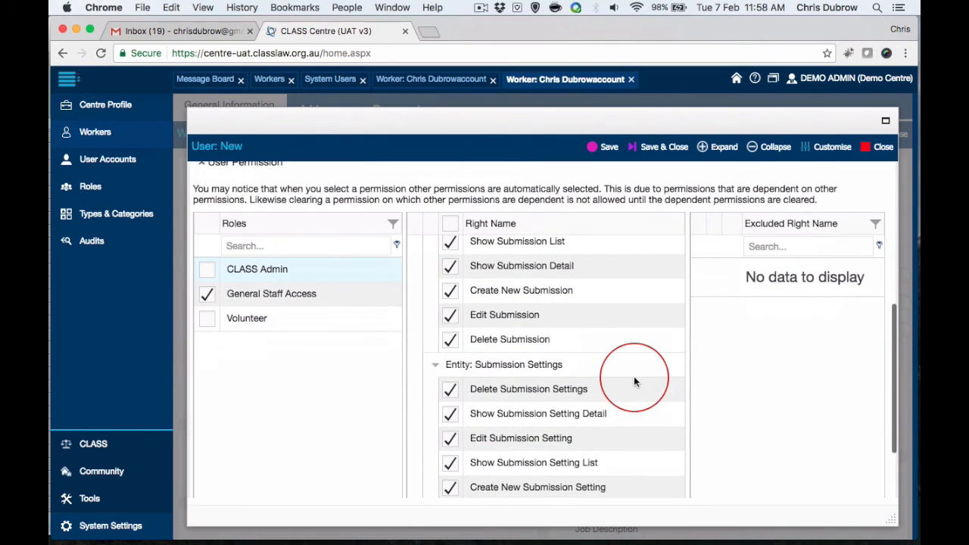
scroll(633, 376, "down", 5)
scroll(633, 376, "up", 4)
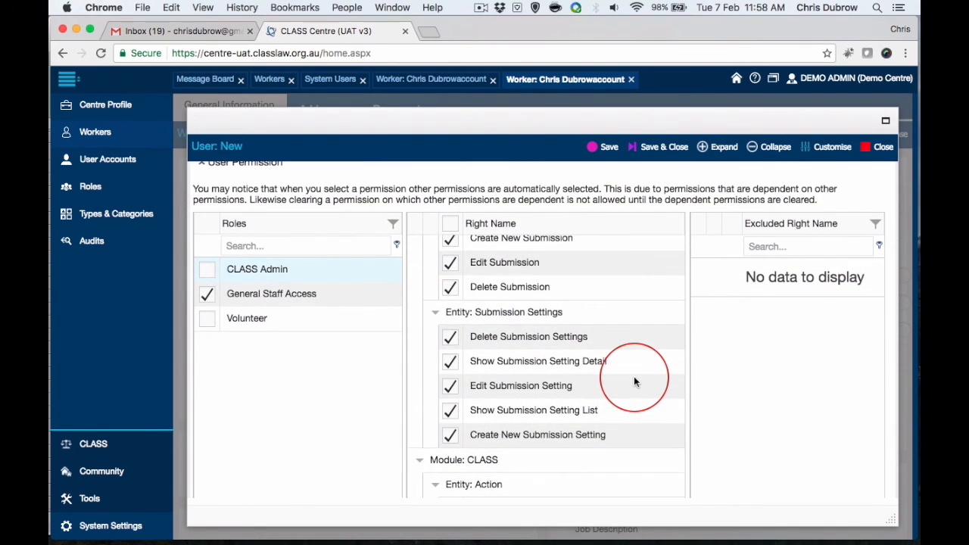
scroll(634, 376, "down", 8)
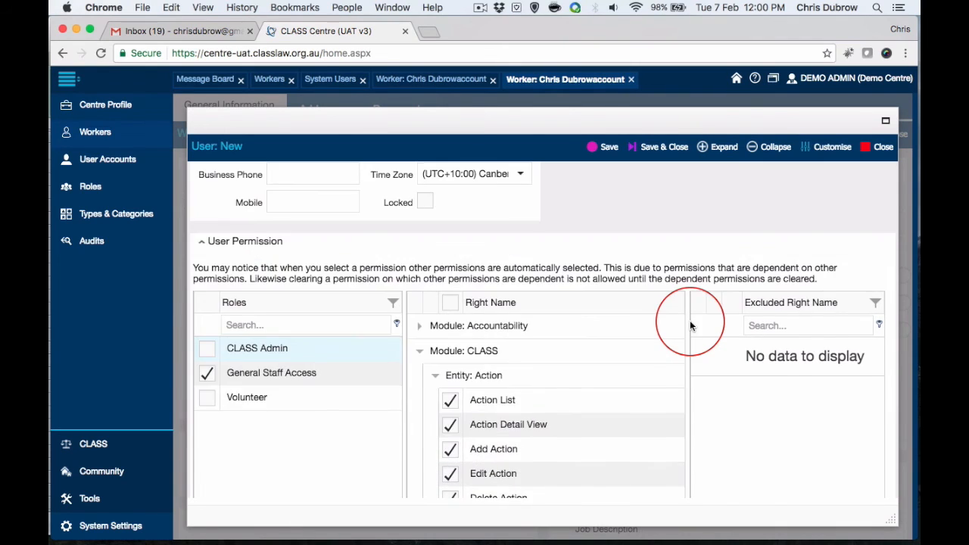
Save the new user account with its login credentials and permissions
scroll(688, 324, "up", 8)
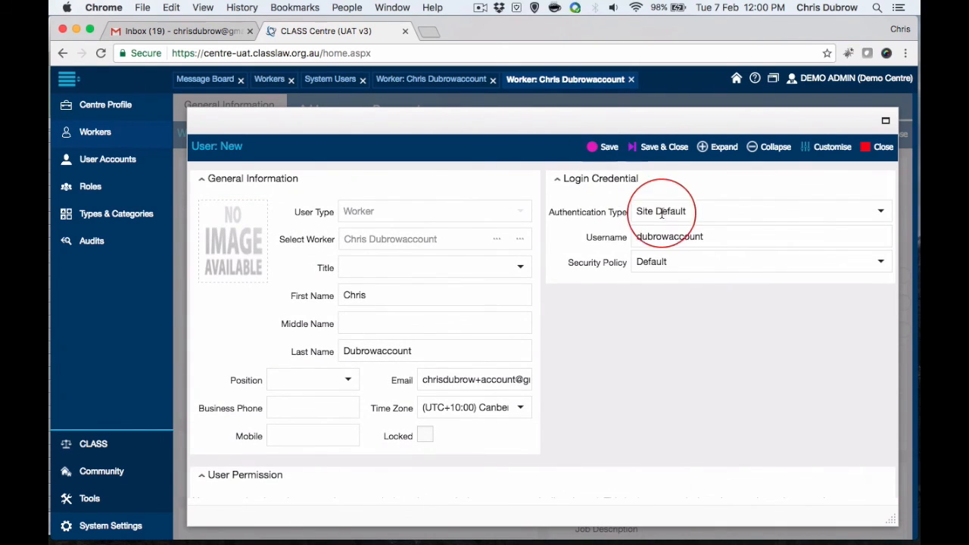
left_click(610, 150)
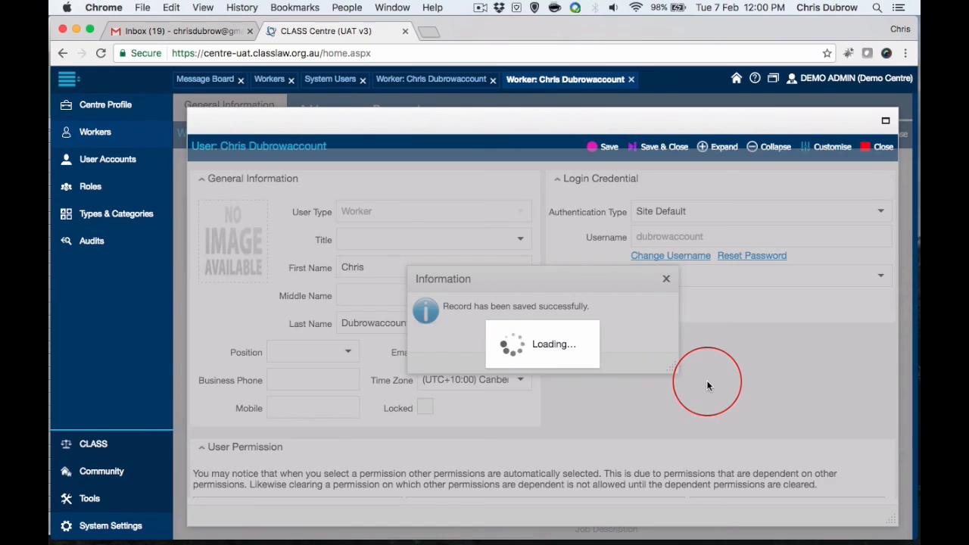